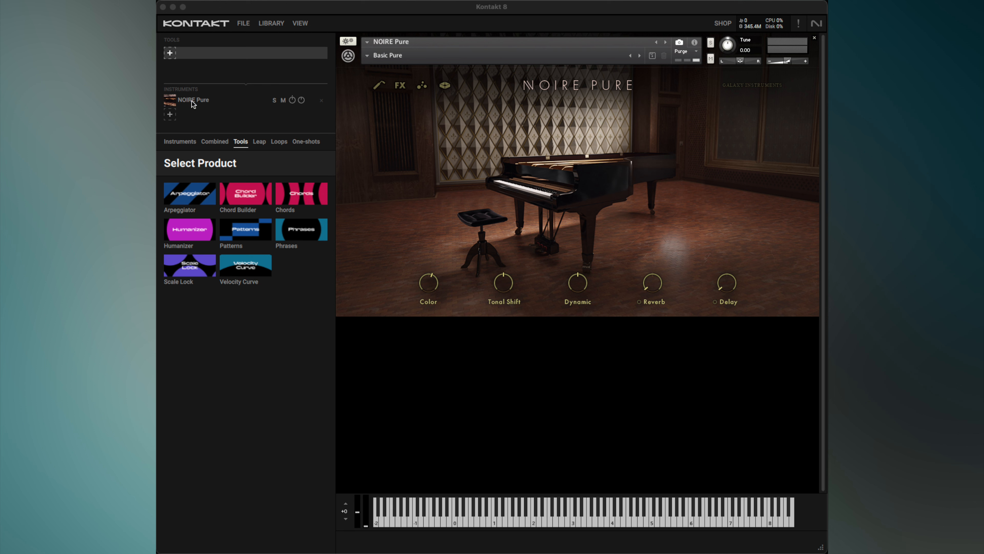
Step: Load the Arpeggiator tool in front of the NOIRE Pure instrument
left_click(171, 55)
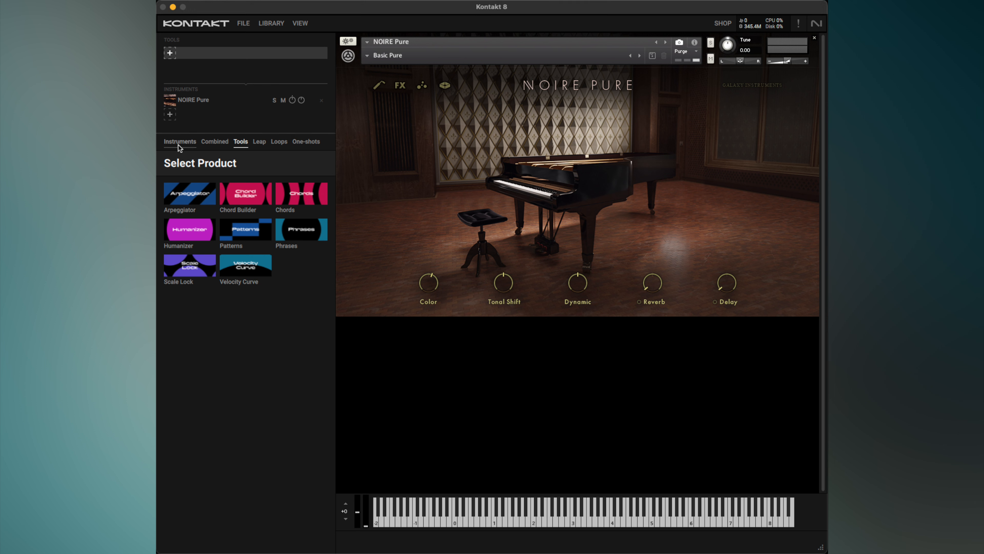
left_click(200, 203)
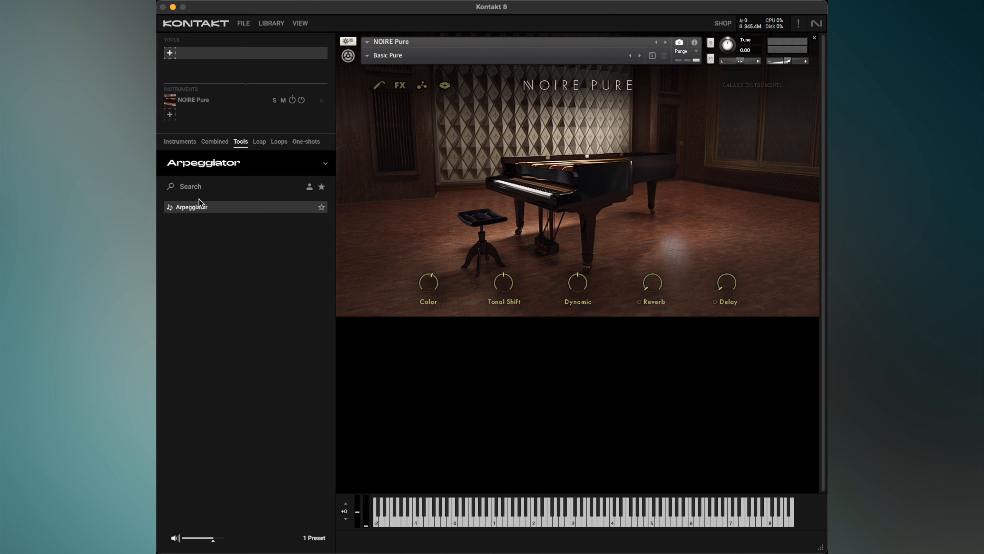
double_click(224, 208)
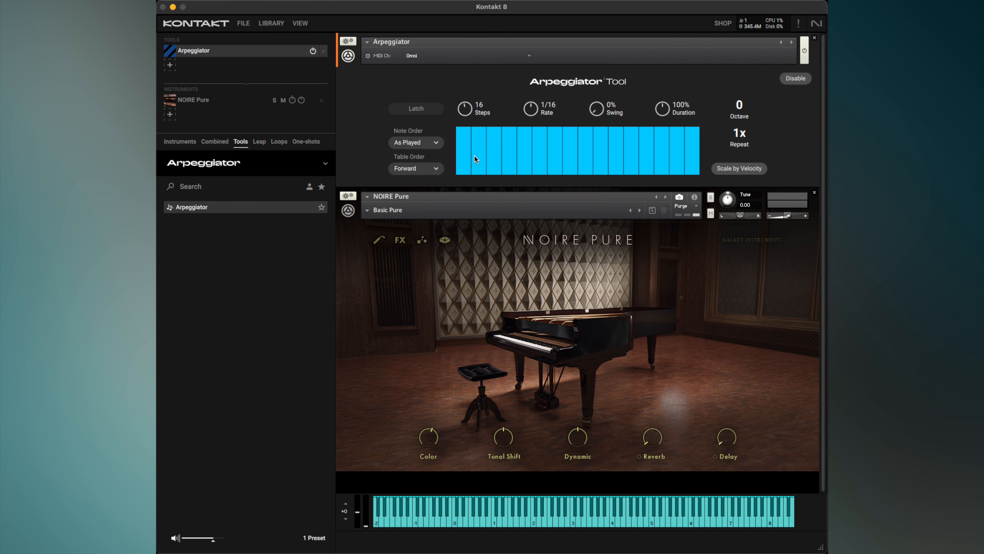
Step: Set the Arpeggiator to 19 steps at a 1/16 T rate, with both note order and table order on Random
left_click_drag(472, 113, 503, 101)
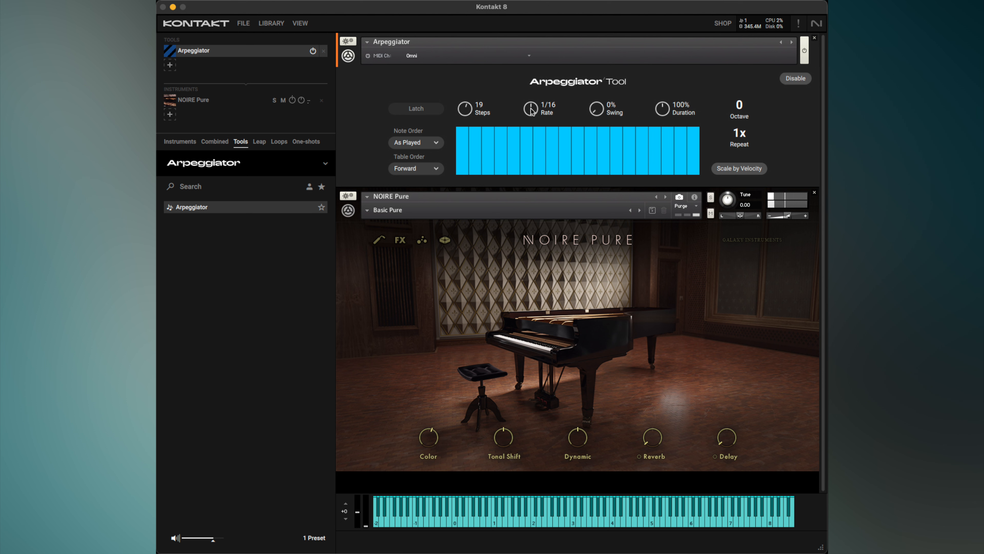
left_click_drag(530, 142, 531, 114)
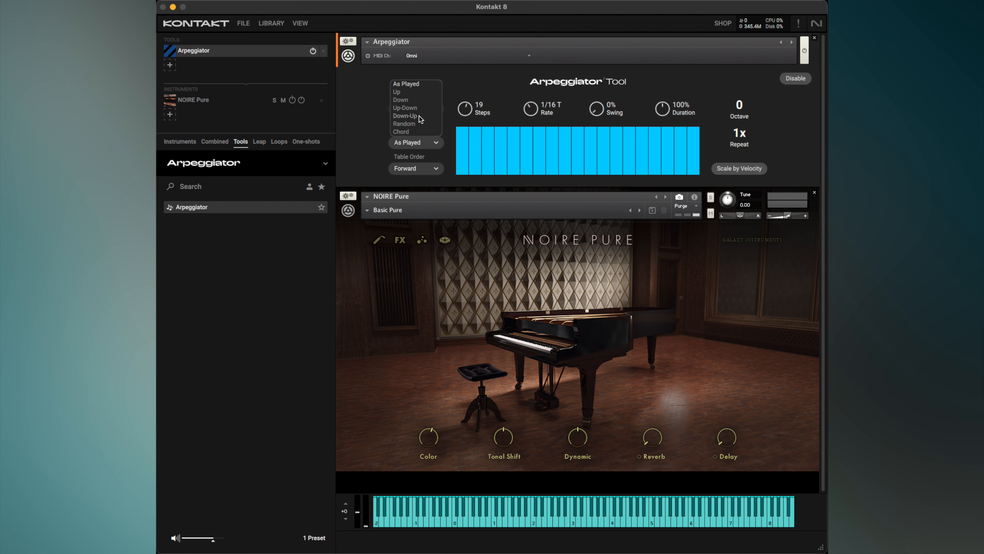
left_click(404, 124)
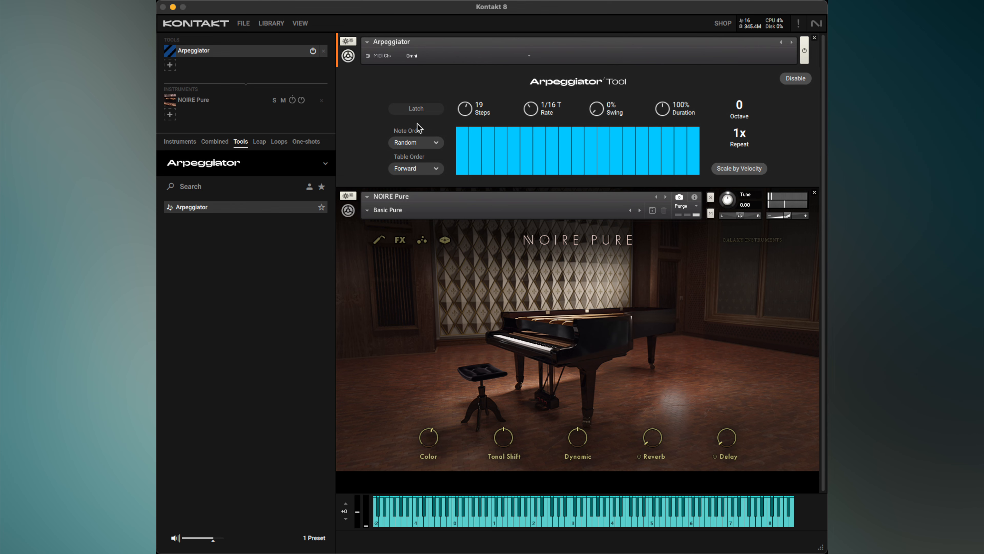
left_click(428, 168)
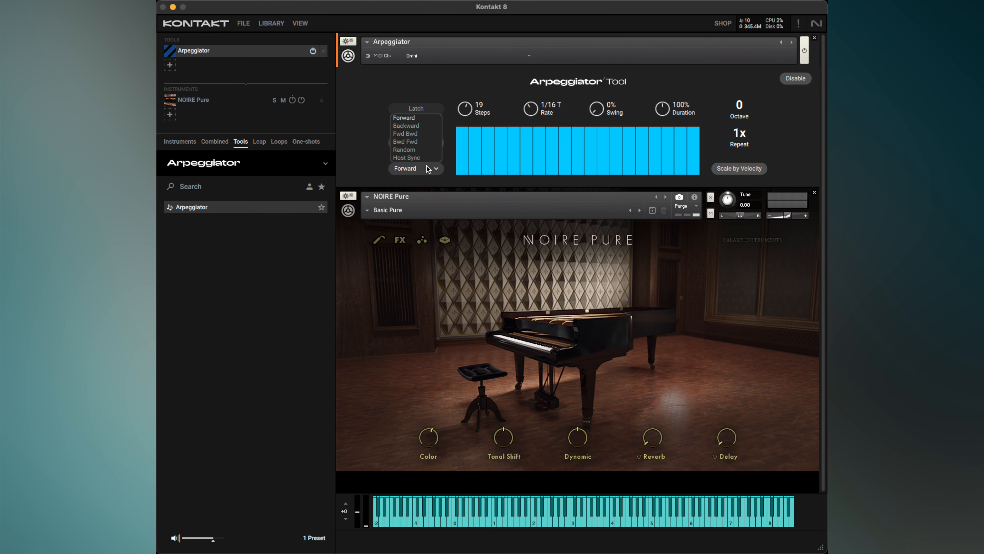
left_click(416, 150)
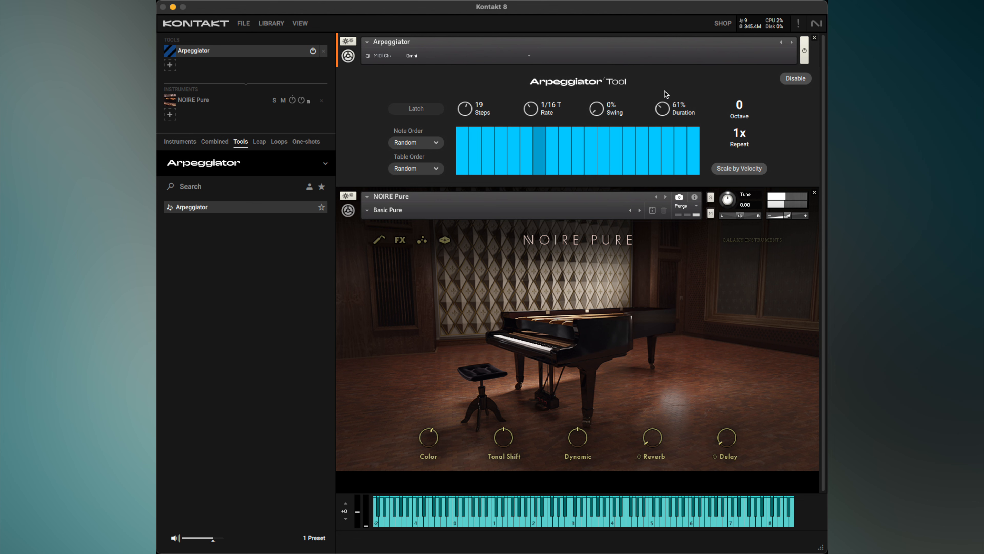
Step: Set the Arpeggiator's duration to 102% and its note order to Up-Down
left_click_drag(672, 110, 666, 4)
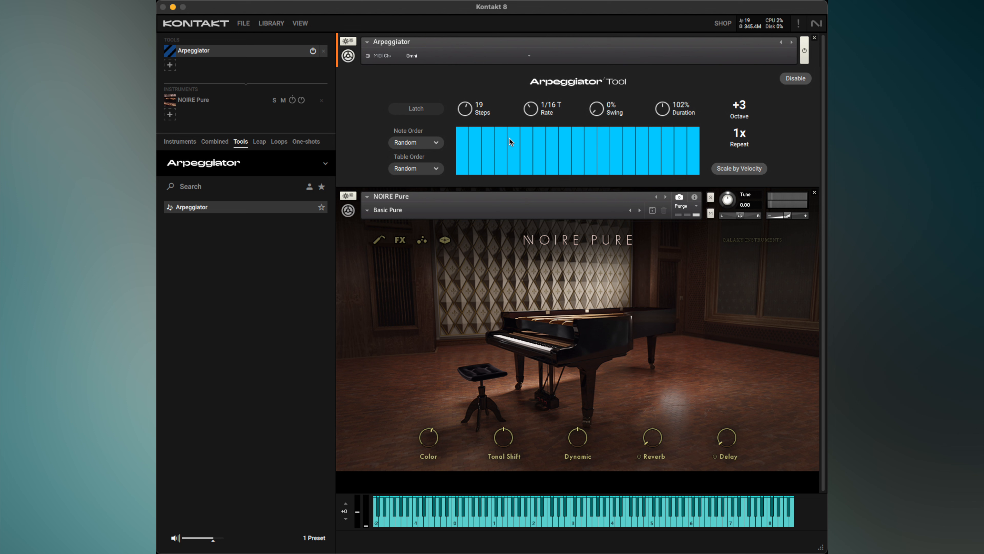
left_click(430, 146)
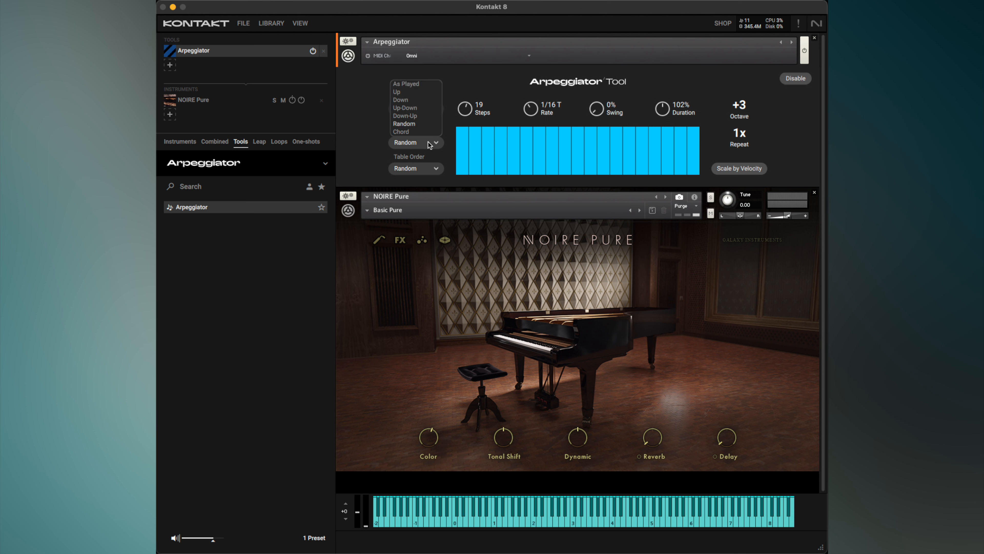
left_click(417, 107)
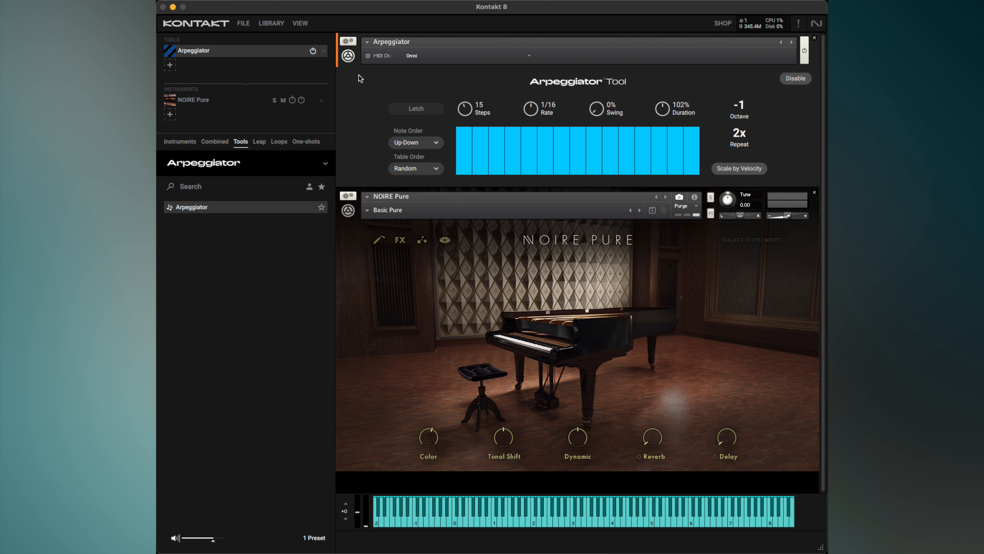
Step: Remove the Arpeggiator and load the Chord Builder tool in its place
left_click(324, 51)
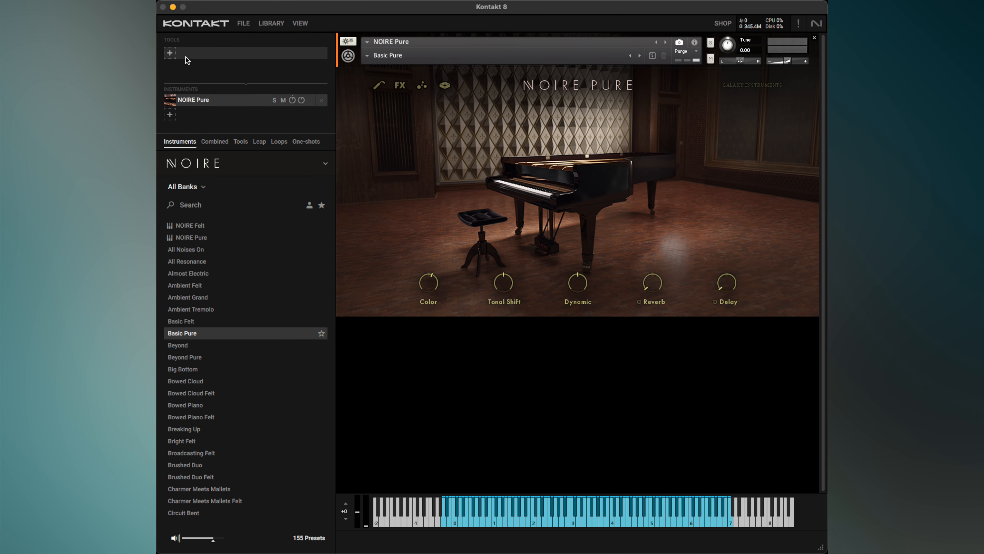
left_click(178, 53)
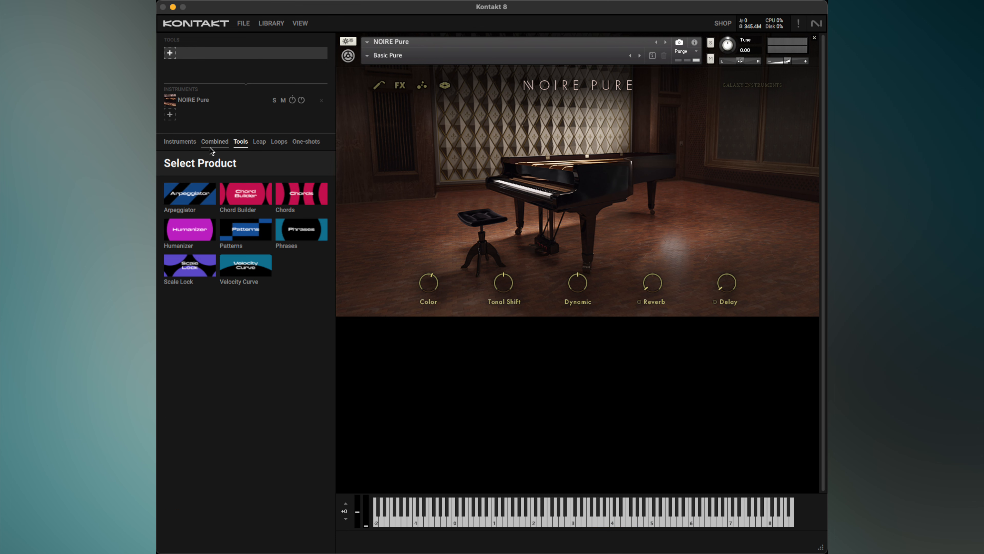
left_click(233, 191)
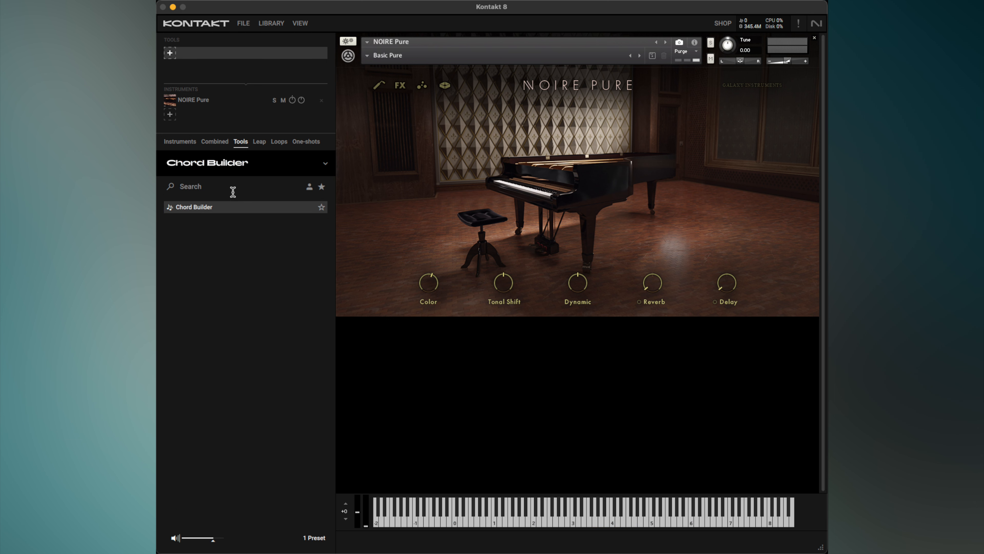
double_click(194, 208)
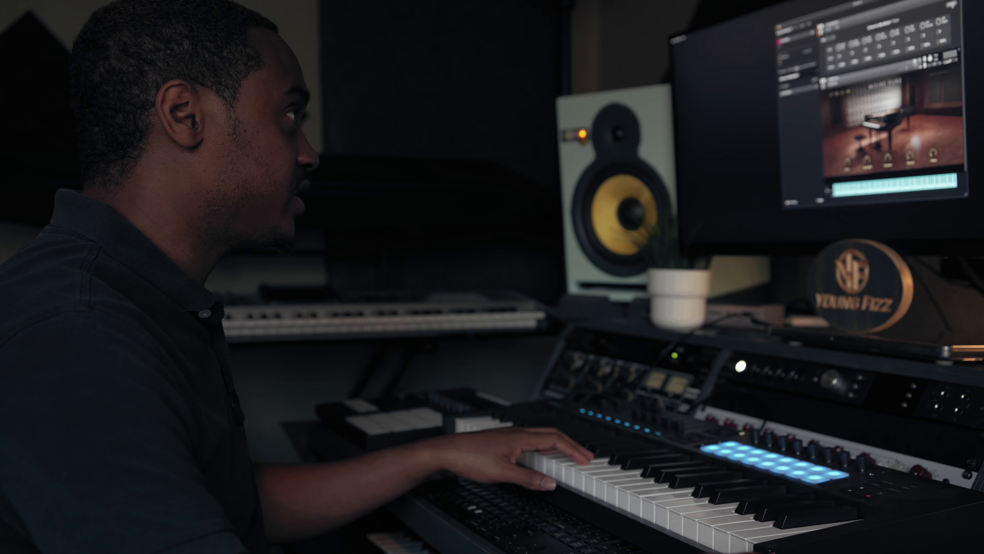
Step: Try different octave shifts on the Chord Builder's first voice and return it to 0
left_click(796, 80)
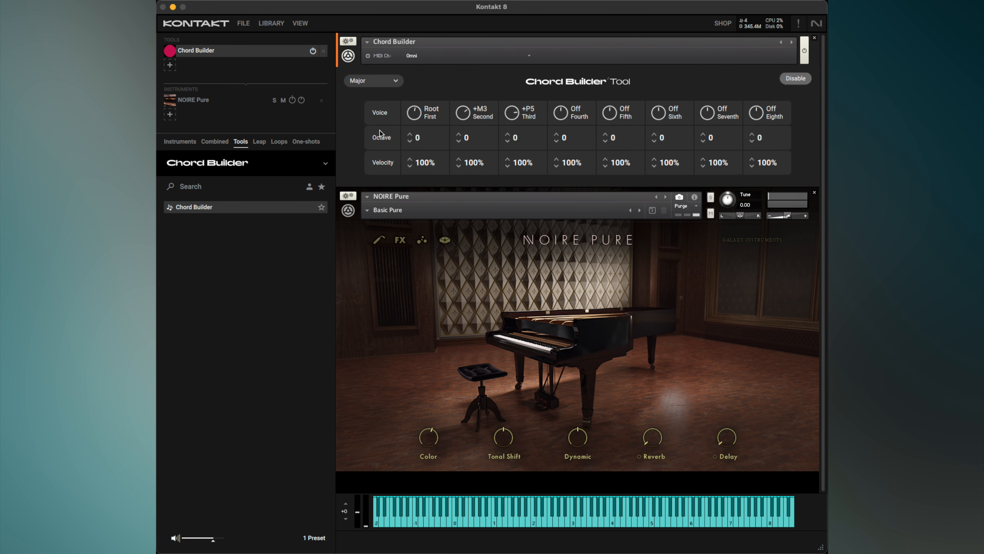
left_click(409, 135)
left_click(409, 142)
left_click(409, 142)
left_click(409, 134)
left_click(409, 134)
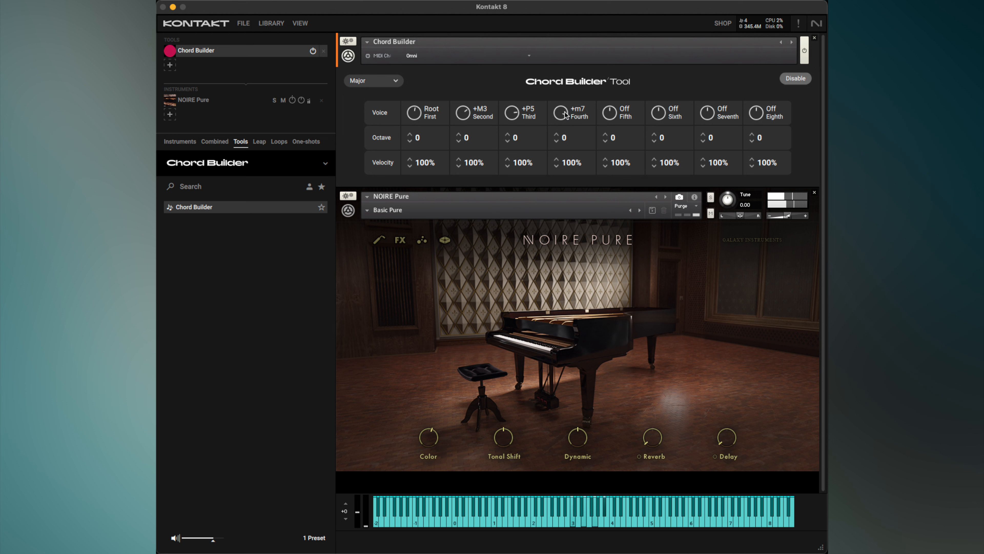
Step: Set the fourth voice to +M7 at octave 0, the first voice's octave to -1 and the third voice's octave to +2
left_click_drag(564, 113, 564, 109)
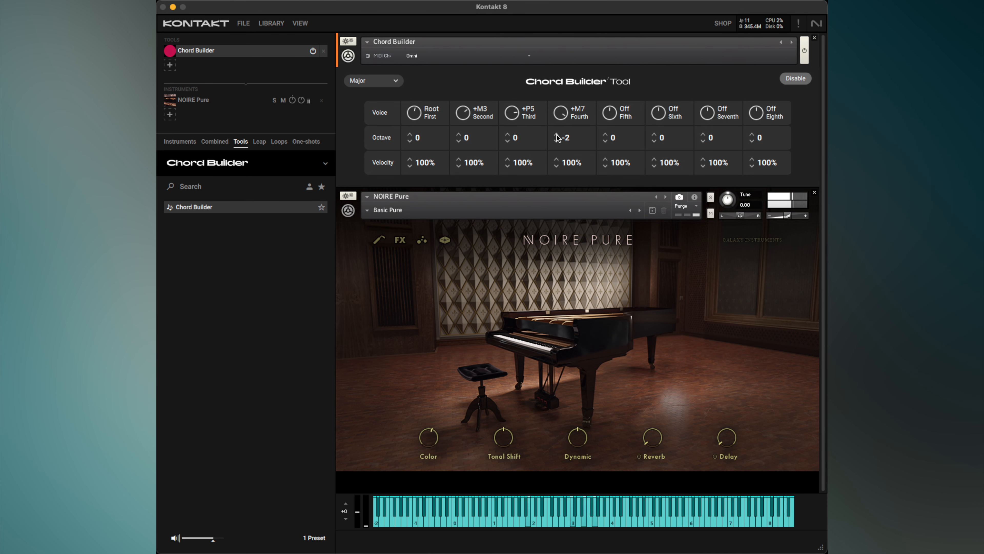
scroll(556, 137, "up", 4)
scroll(556, 138, "down", 1)
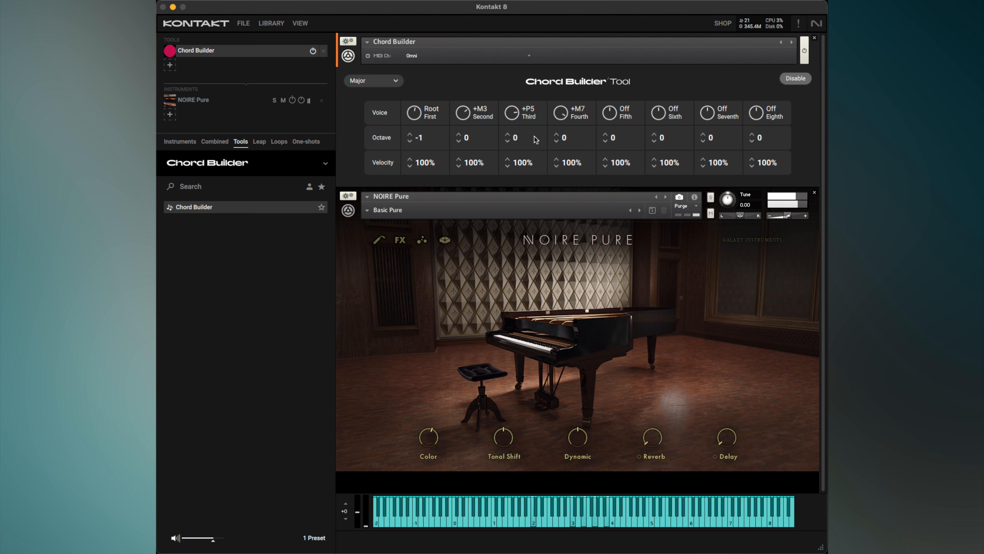
left_click(507, 135)
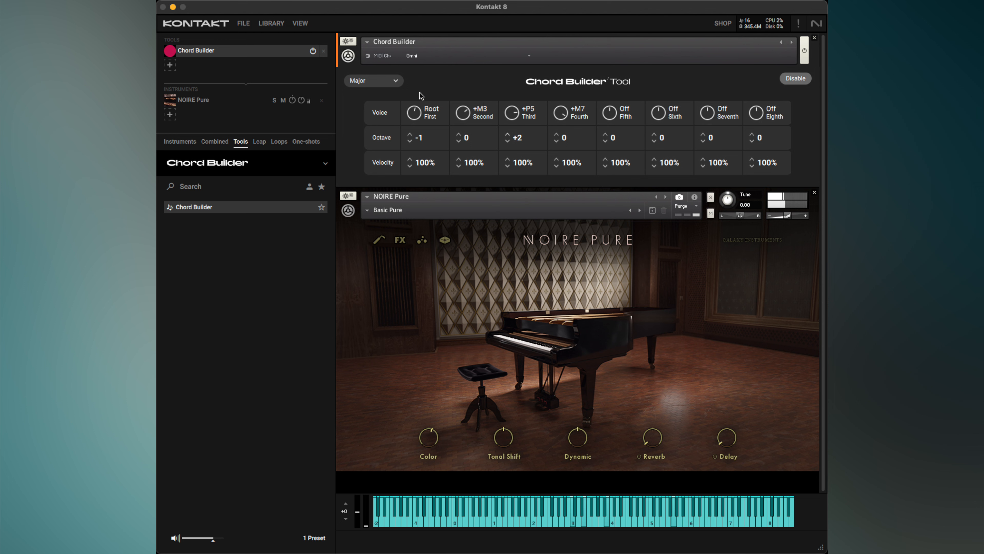
Step: Try the minor chord preset and switch the Chord Builder to sus4
left_click(385, 80)
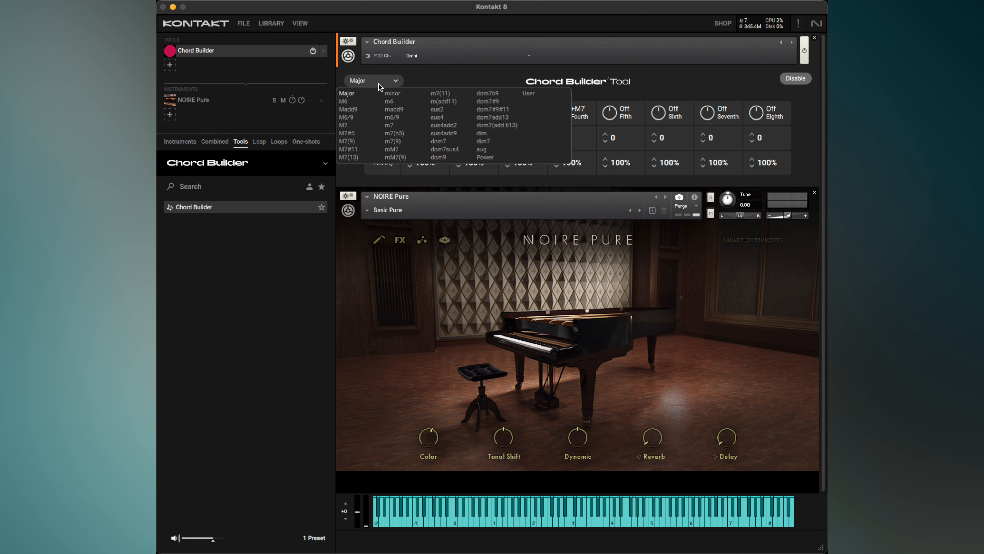
left_click(392, 94)
left_click(436, 116)
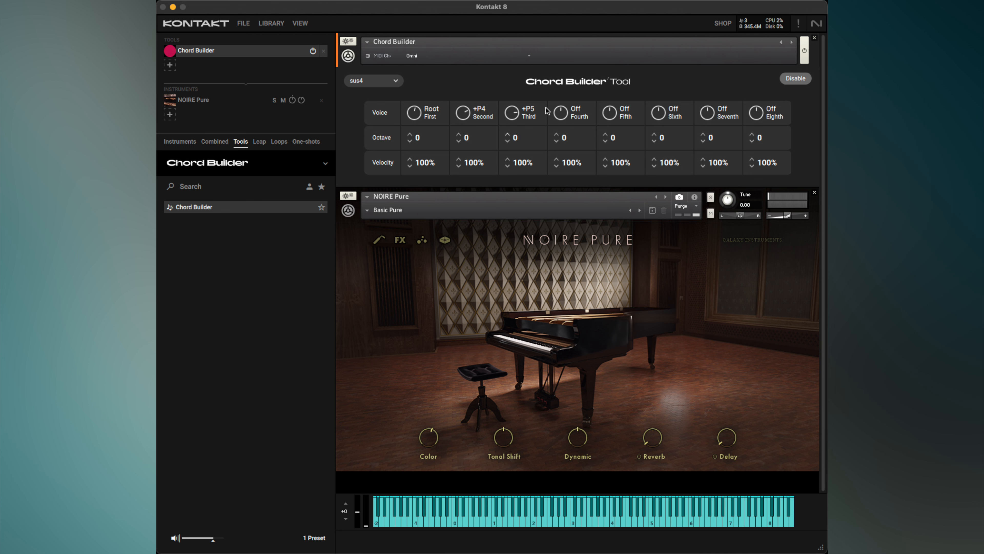
Step: Extend the sus4 chord by setting the fourth voice to +m7 and the fifth voice to +m3
left_click(795, 78)
left_click_drag(551, 117, 601, 95)
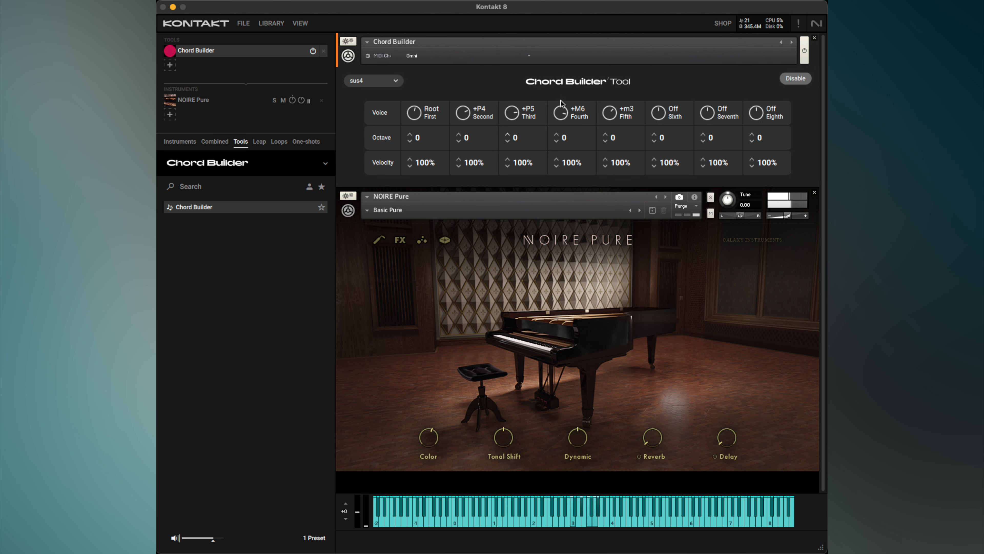
left_click_drag(560, 103, 560, 98)
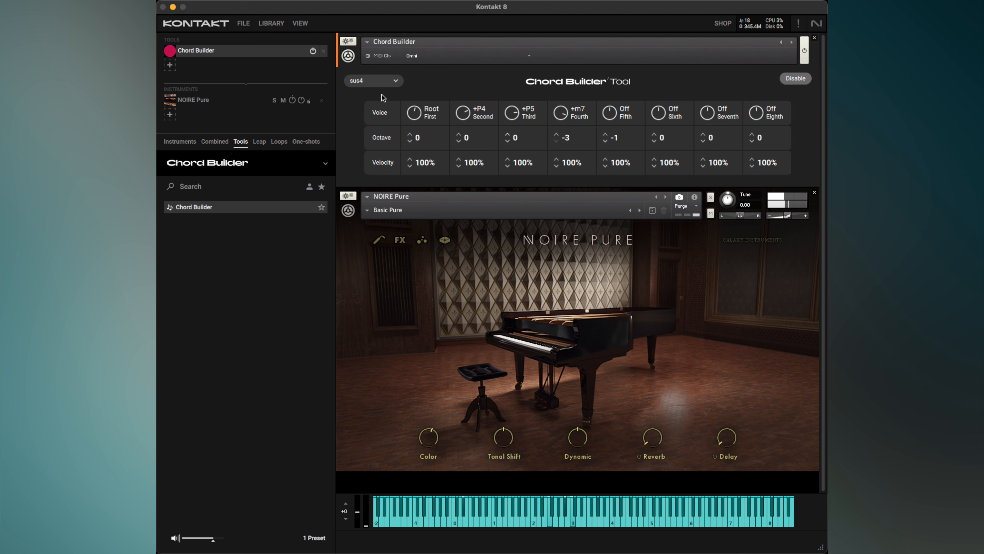
Step: Switch the Chord Builder to the m7(9) chord preset
left_click(383, 82)
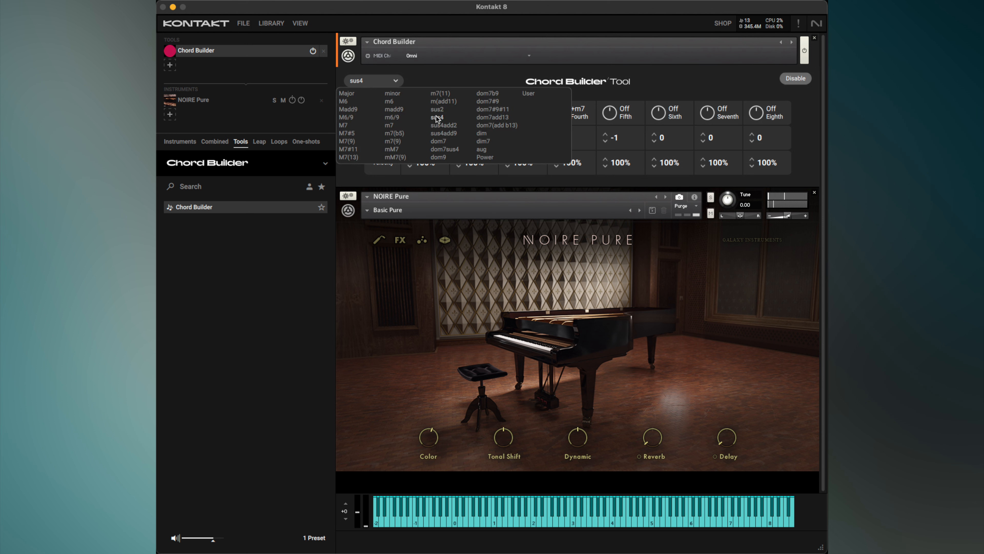
left_click(396, 141)
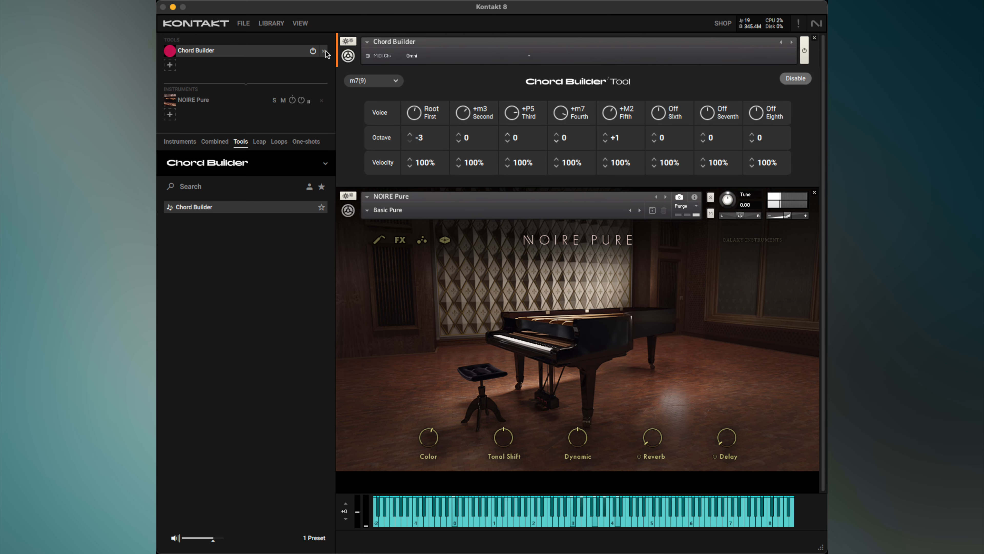
Step: Remove the Chord Builder and load the Humanizer tool in its place
left_click(324, 52)
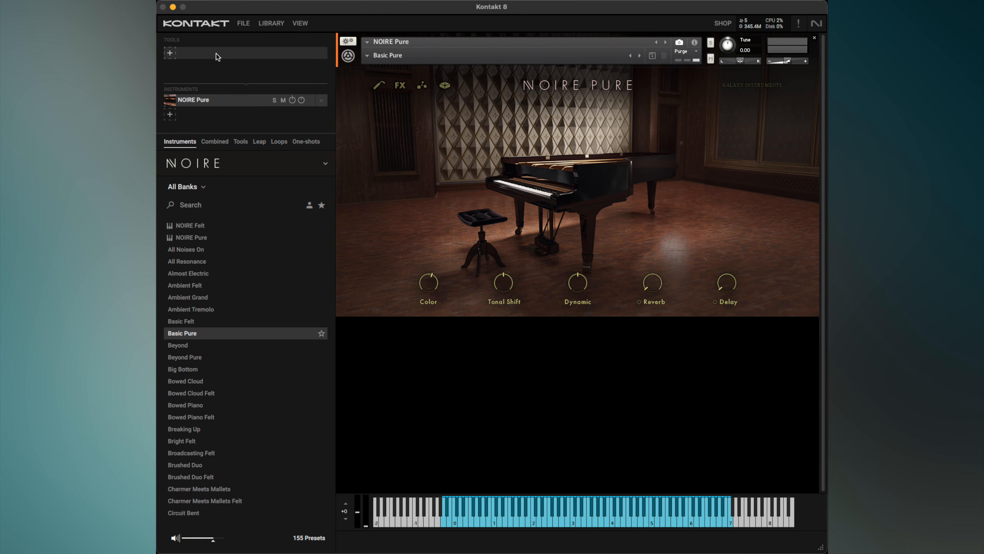
left_click(244, 142)
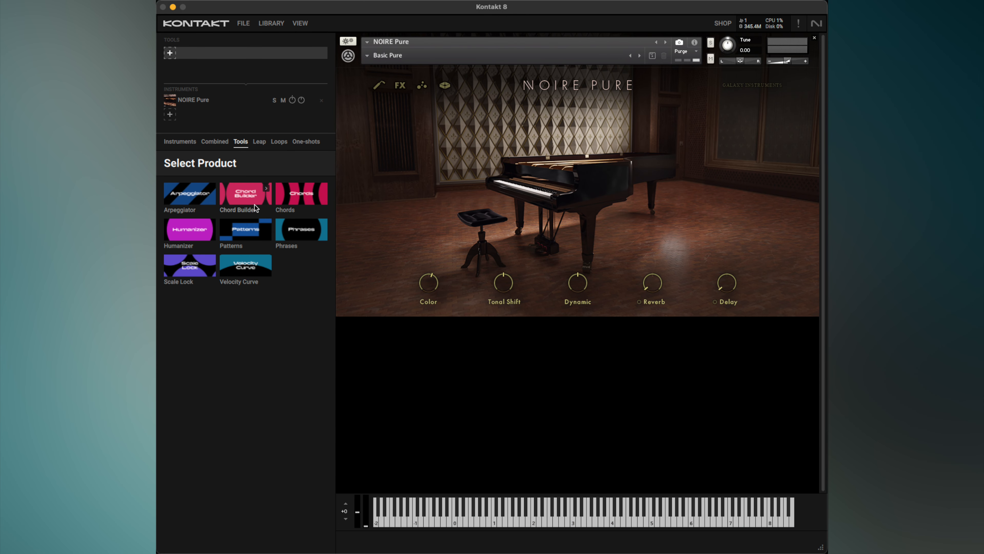
left_click(189, 231)
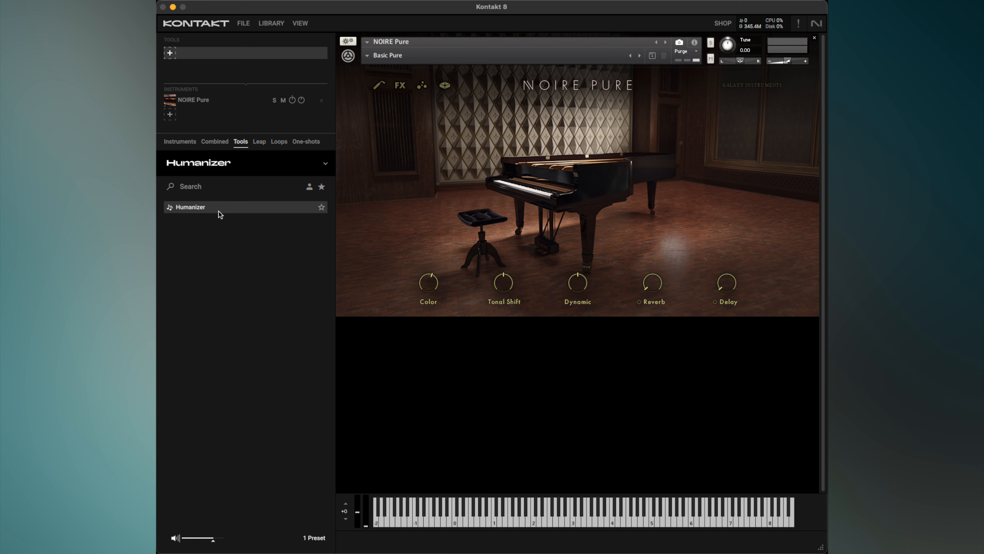
double_click(217, 209)
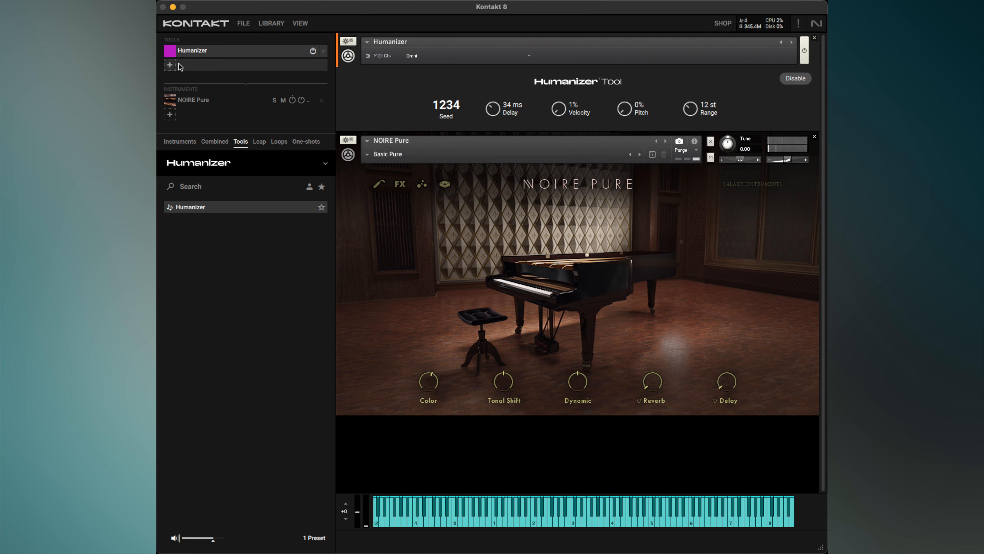
Step: Add an Arpeggiator as a second tool below the Humanizer
left_click(174, 67)
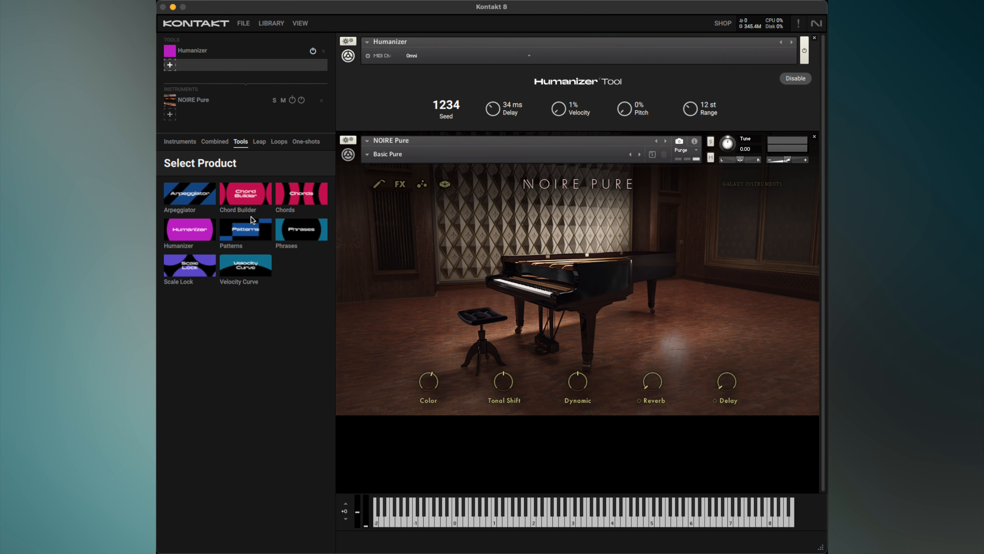
left_click(196, 197)
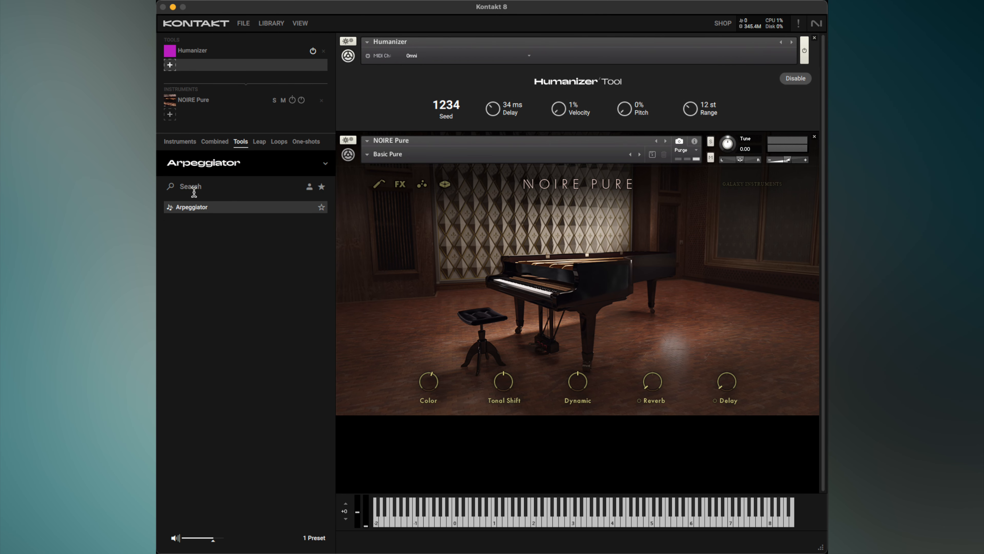
double_click(197, 207)
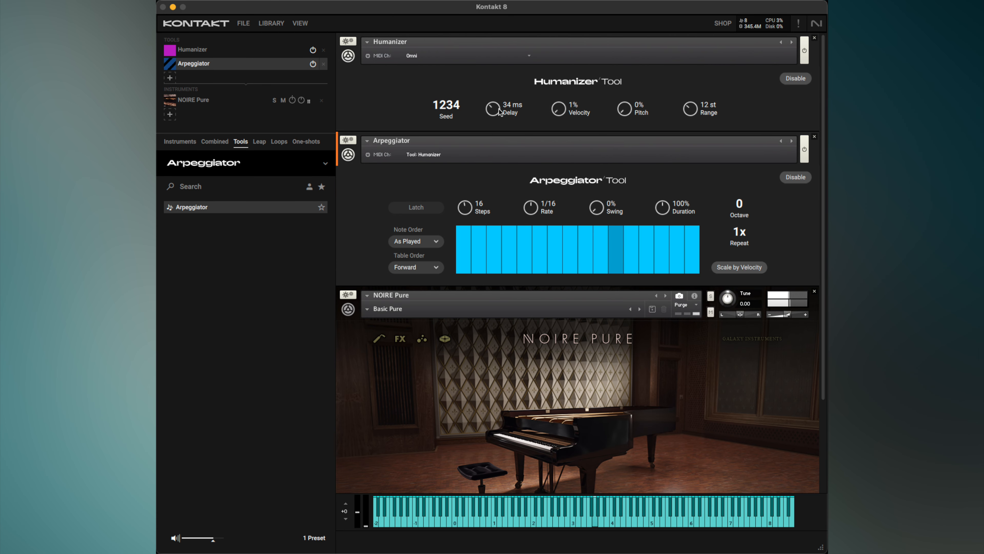
Step: Set the Humanizer's delay to 44 ms, velocity to 59%, pitch to 38% and range to 5 st
left_click_drag(498, 111, 498, 103)
left_click_drag(559, 107, 562, 34)
left_click_drag(621, 112, 620, 65)
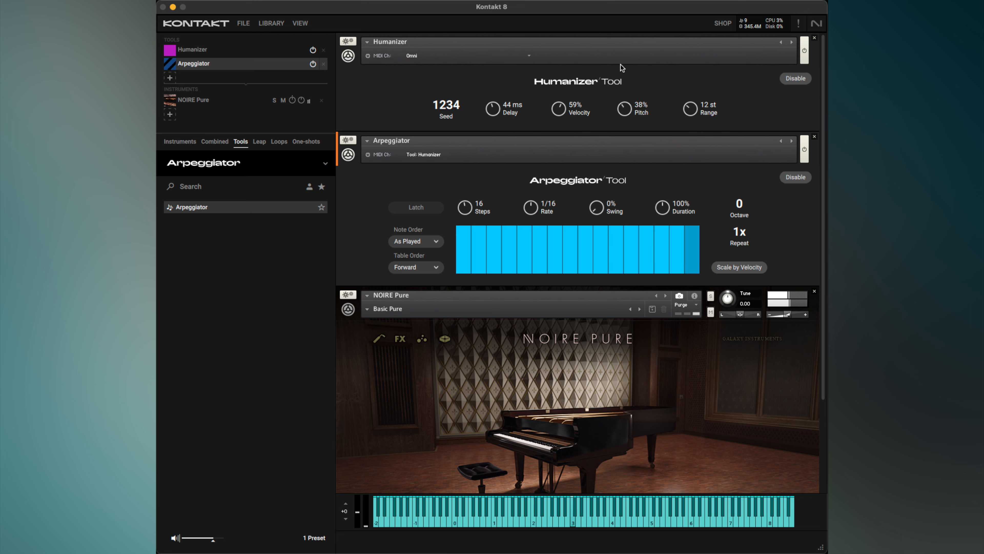
left_click_drag(690, 109, 690, 138)
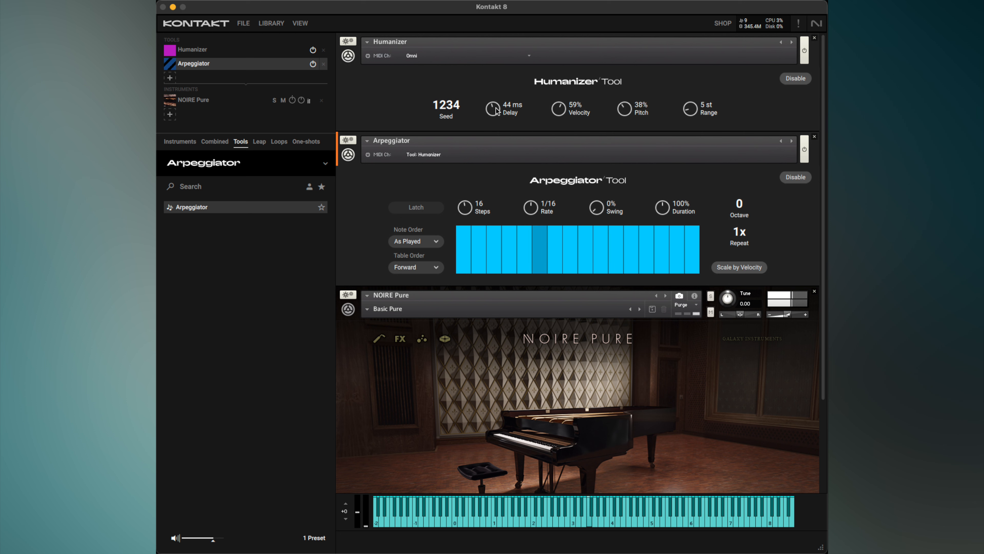
Step: Set the Humanizer's delay to 40 ms, and remove both the Humanizer and Arpeggiator tools
left_click_drag(497, 113, 498, 117)
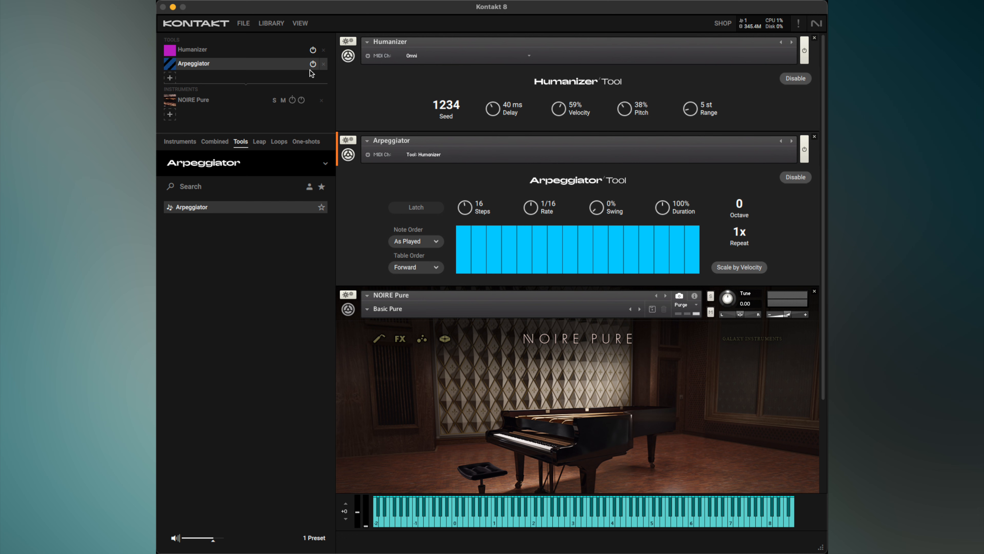
left_click(324, 50)
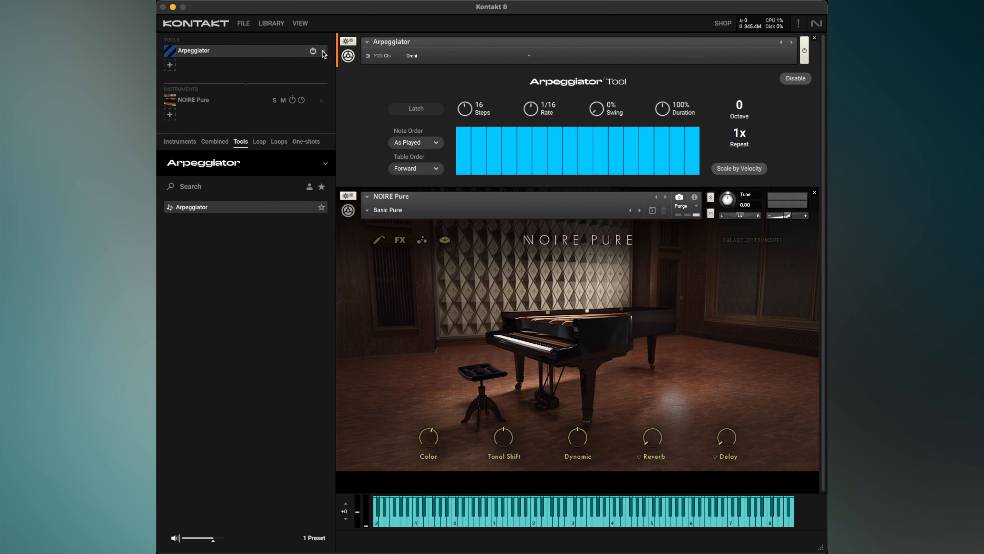
left_click(324, 50)
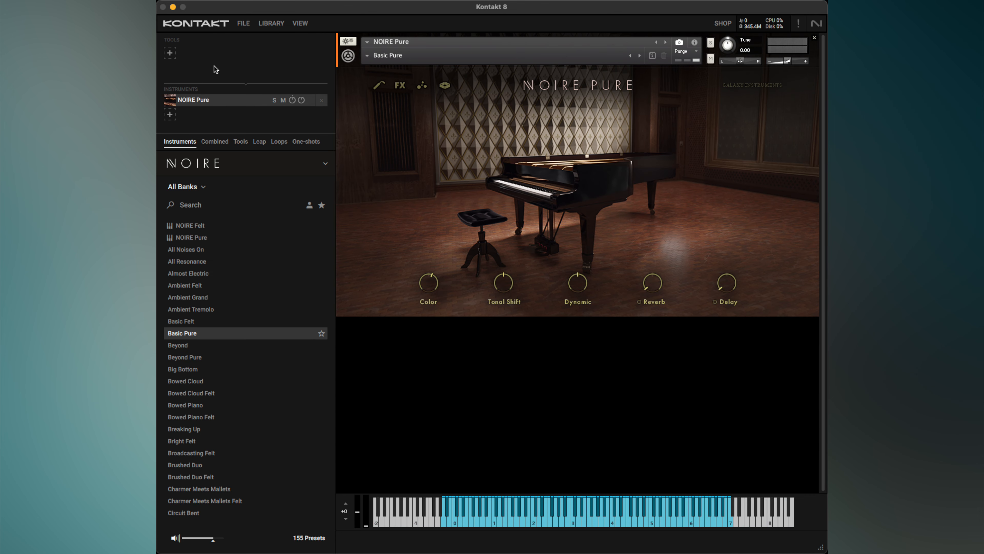
Step: Load the Velocity Curve tool for the NOIRE Pure piano
left_click(180, 55)
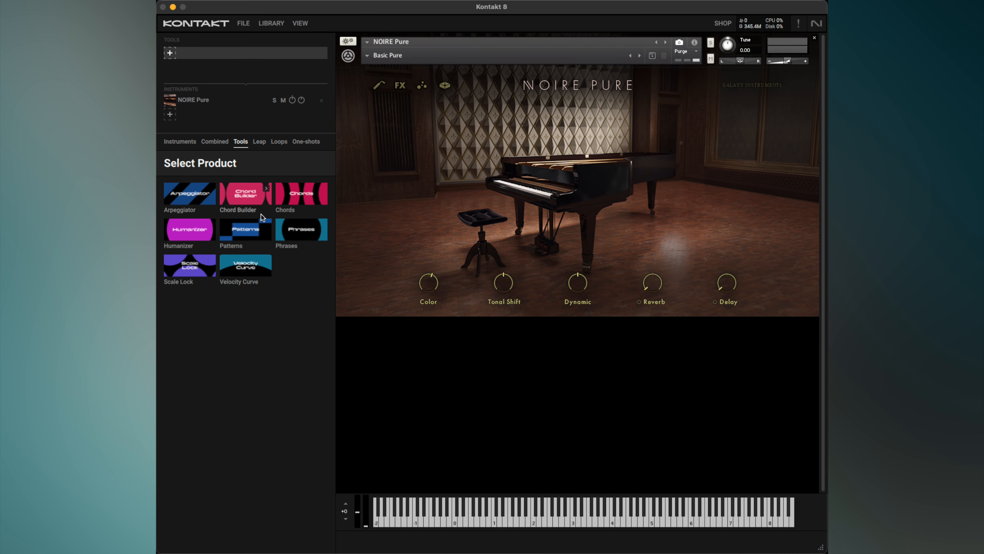
left_click(249, 270)
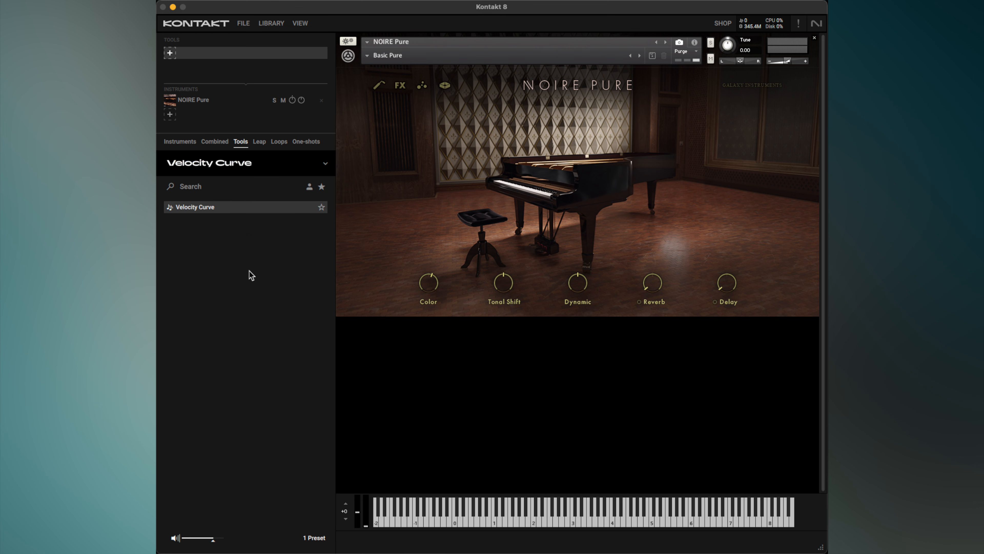
double_click(199, 207)
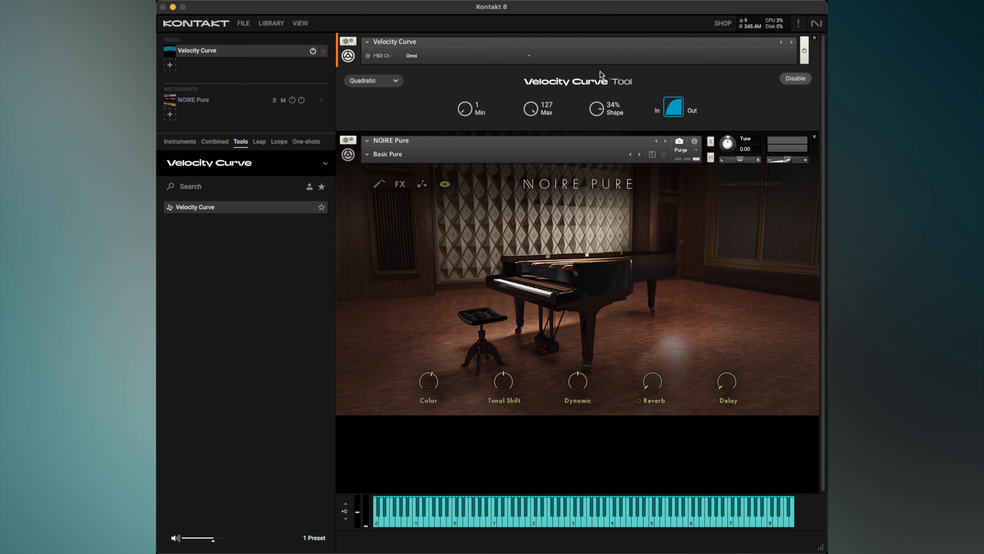
Step: Adjust the Velocity Curve to minimum 16, maximum 92 and shape 50%, and change its curve type to S-Curve
left_click_drag(600, 71, 590, 51)
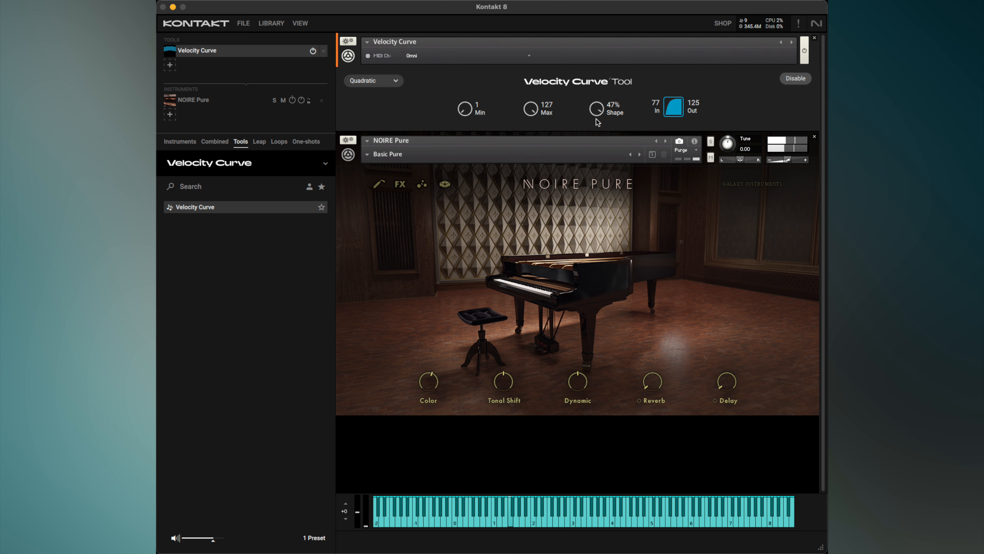
left_click_drag(598, 123, 599, 244)
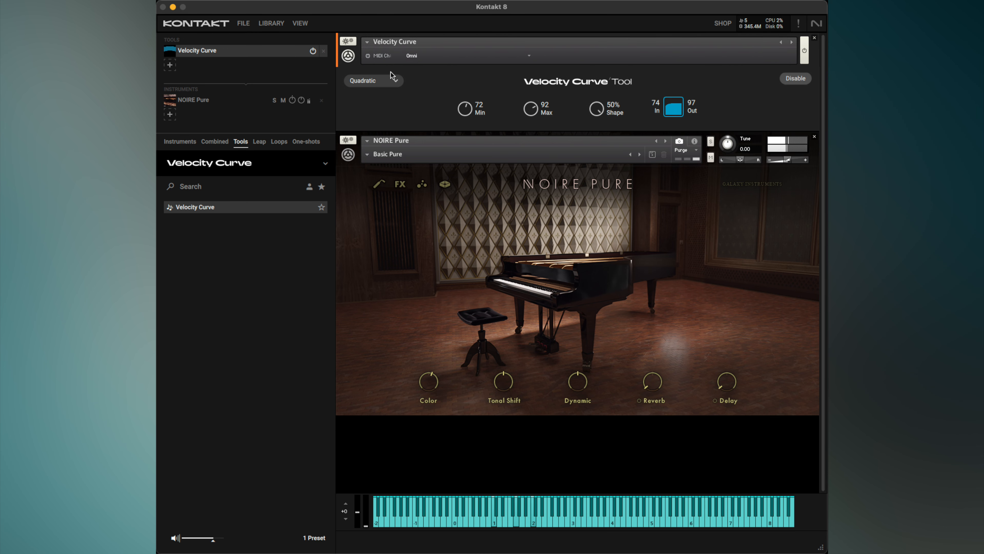
left_click(386, 82)
left_click(372, 100)
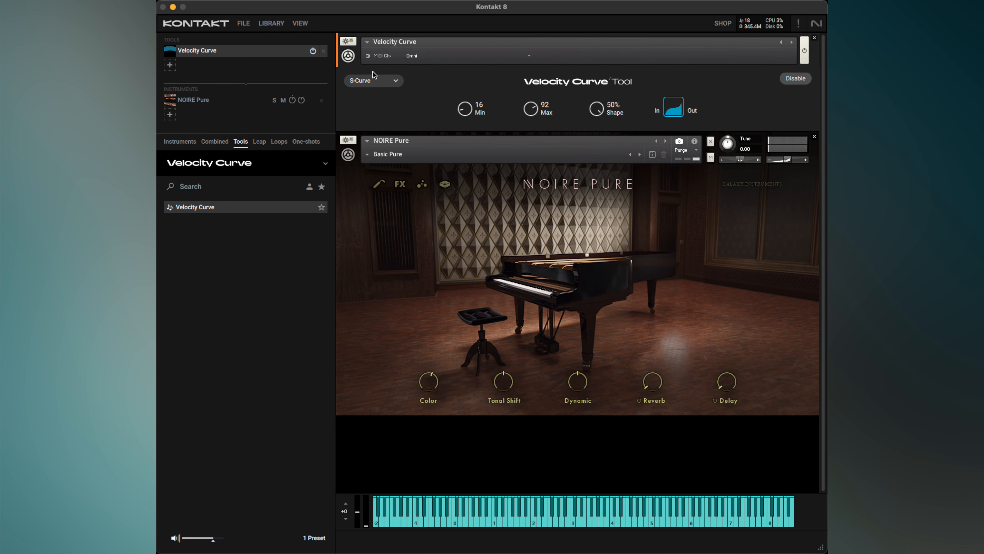
left_click(372, 109)
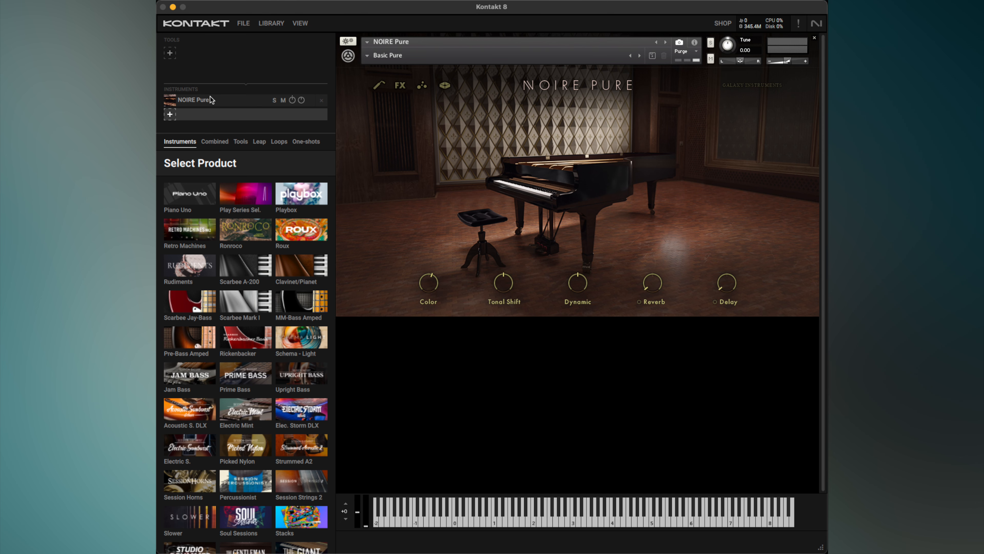
Step: Load the Scale Lock tool into the empty tool slot above the NOIRE Pure piano
left_click(203, 100)
left_click(173, 55)
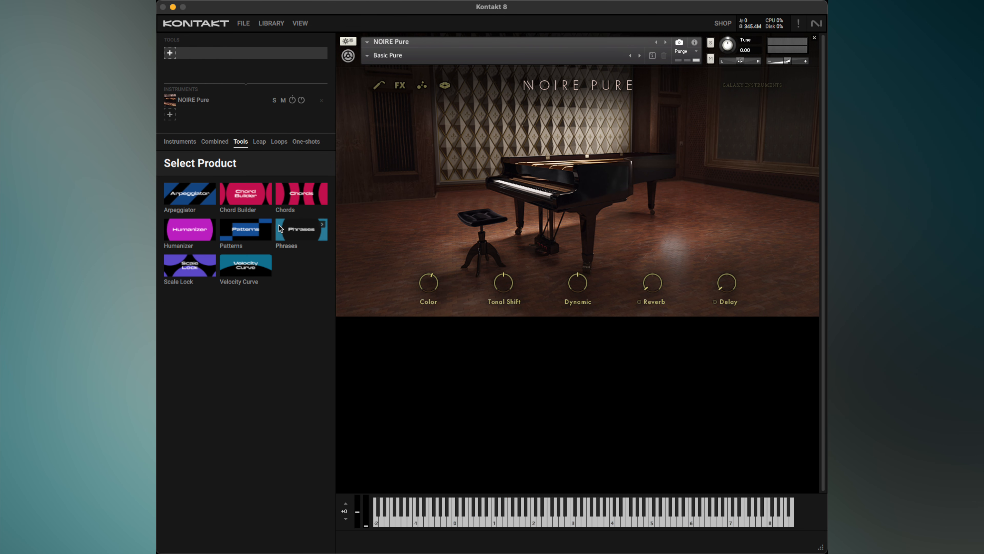
left_click(199, 266)
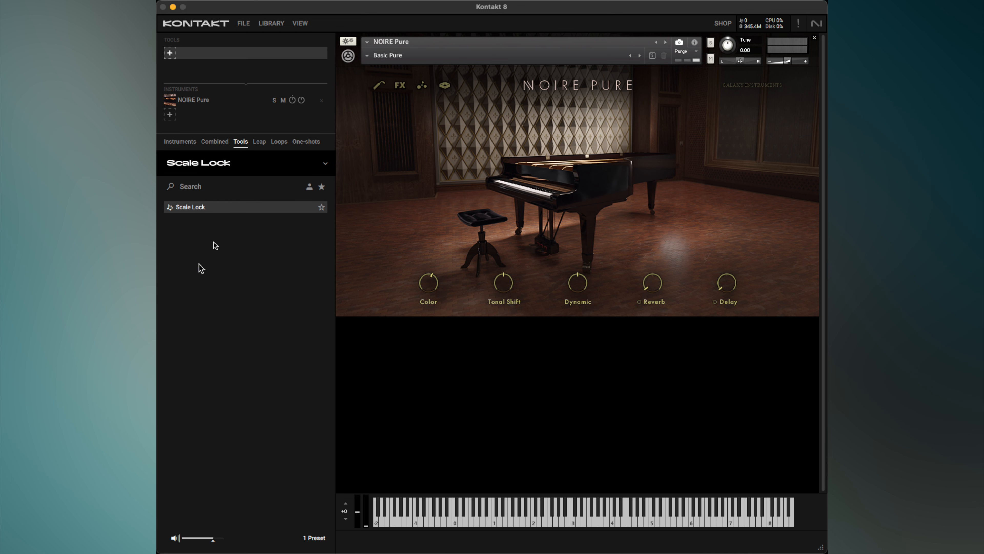
double_click(209, 209)
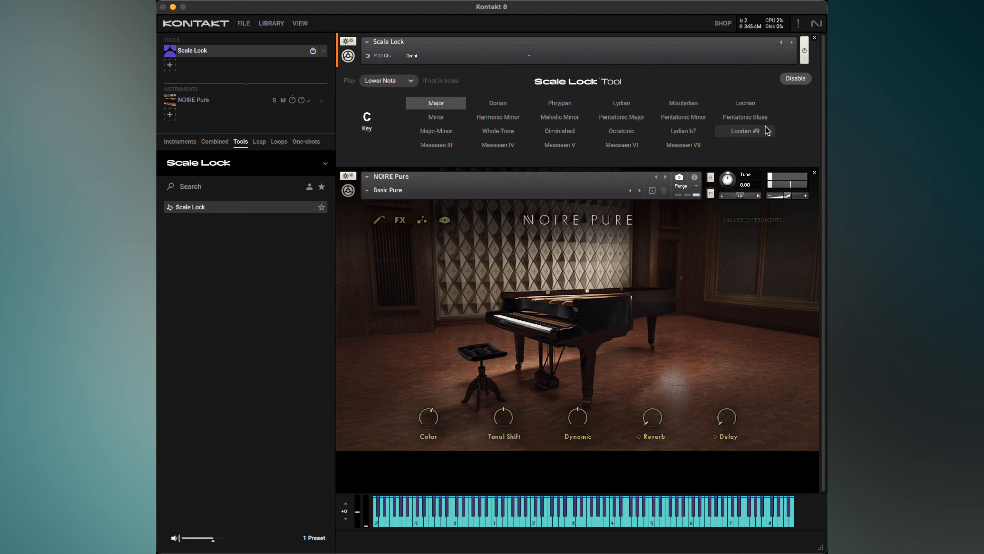
Step: Try the C Minor and Major-Minor scales in Scale Lock, with Nothing played for notes outside the scale
left_click(449, 120)
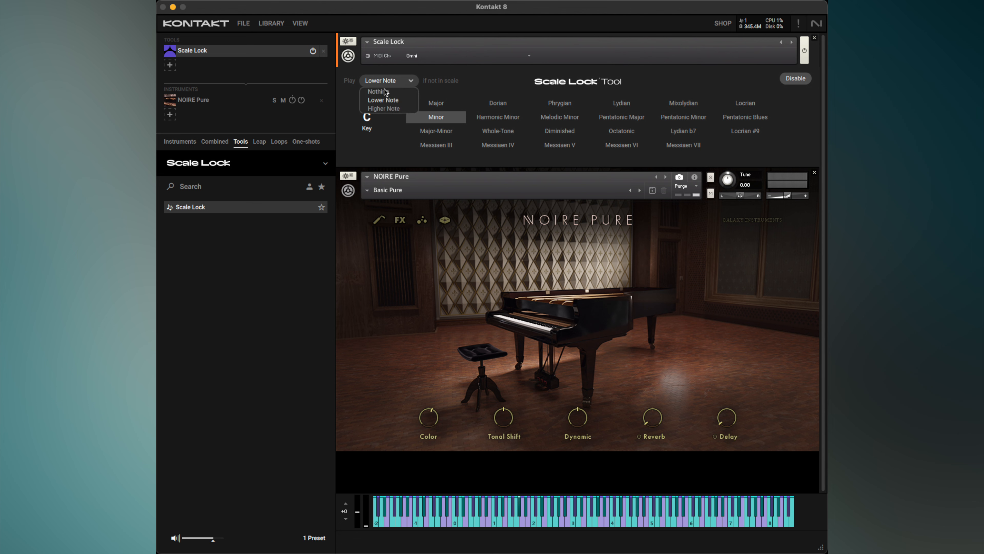
left_click(386, 93)
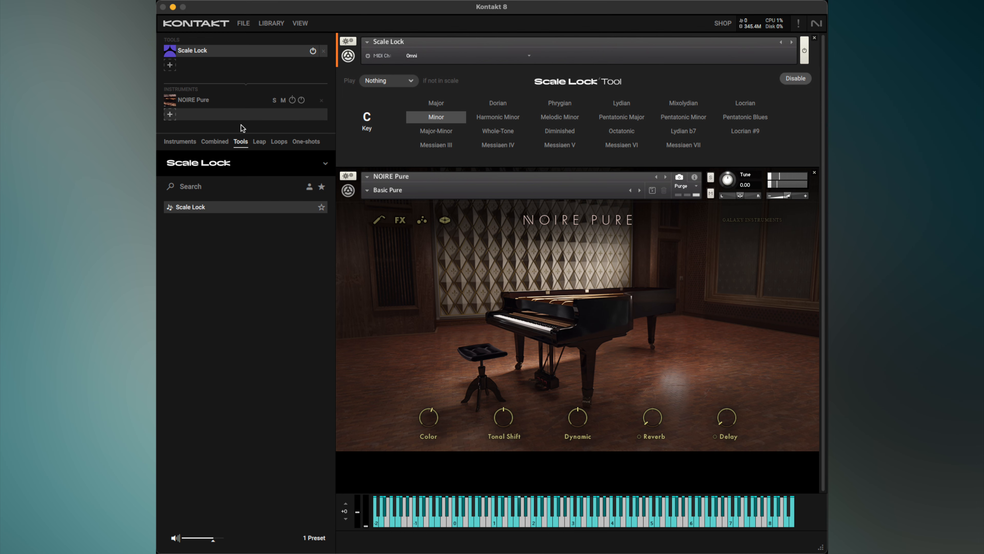
left_click(433, 131)
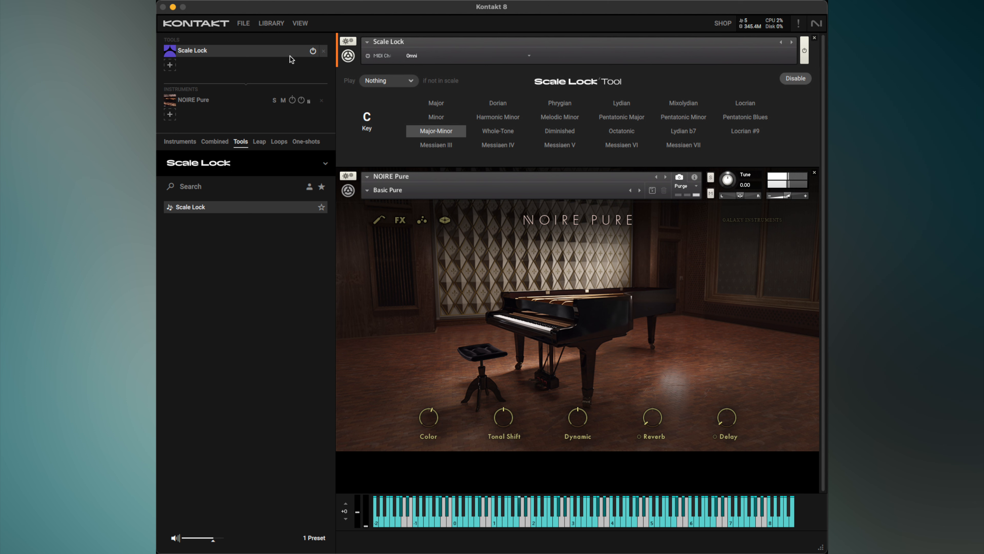
Step: Remove Scale Lock and load the Arp Down preset of the Patterns tool in its place
left_click(323, 52)
left_click(203, 48)
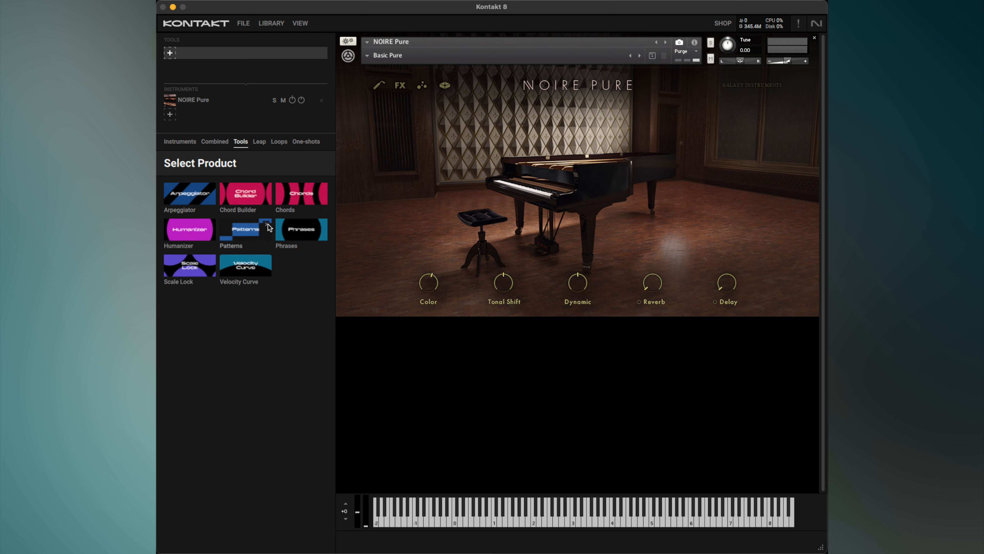
left_click(250, 232)
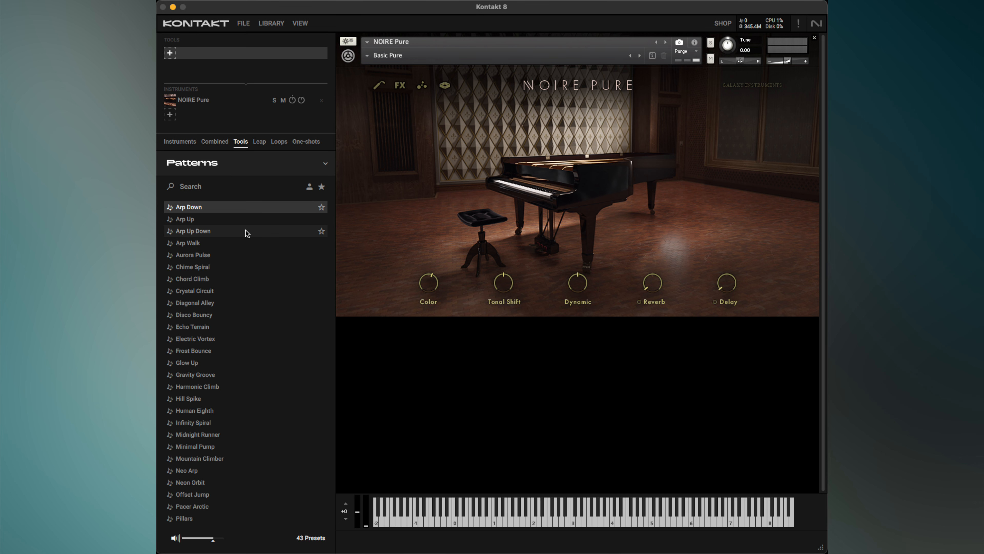
double_click(200, 207)
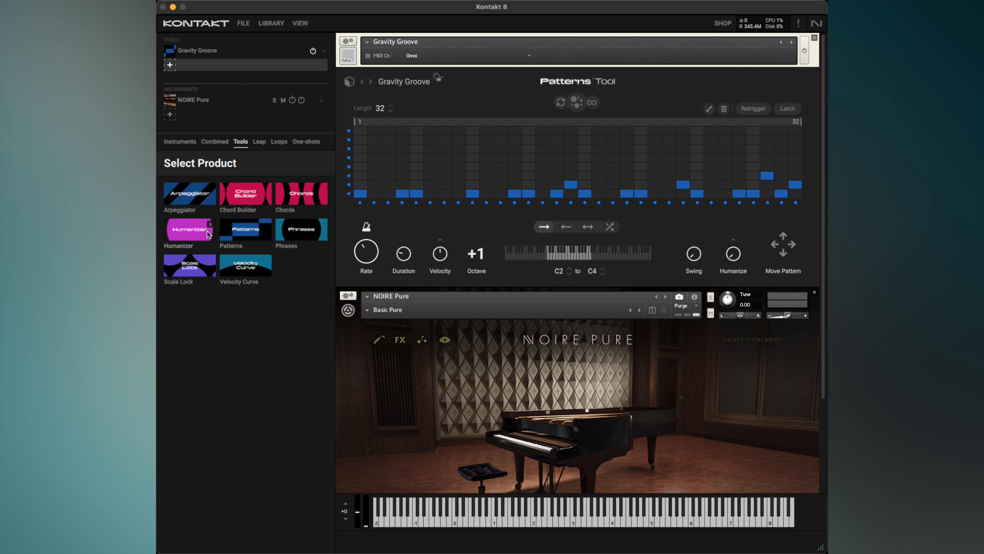
Step: Add the Scale Lock tool below the Gravity Groove pattern
left_click(187, 275)
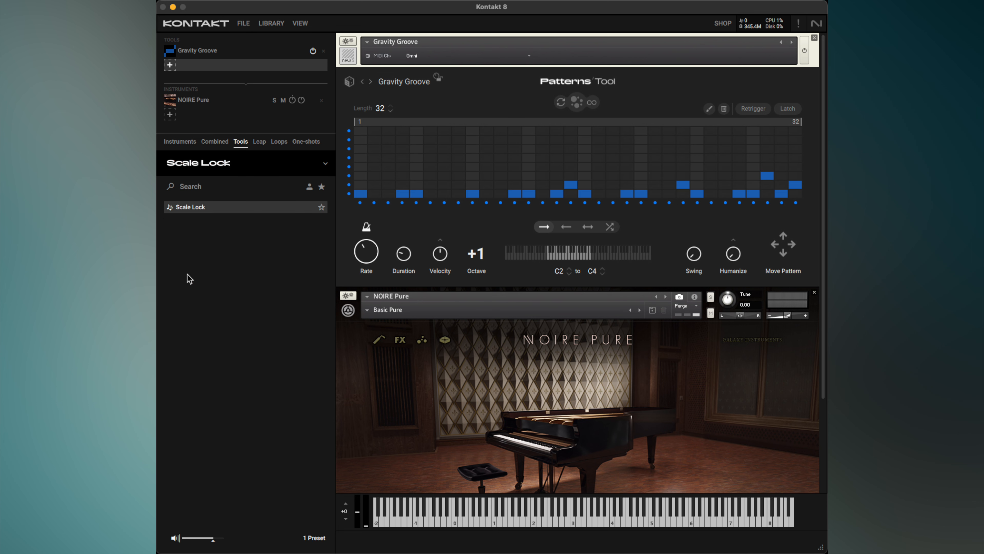
double_click(198, 207)
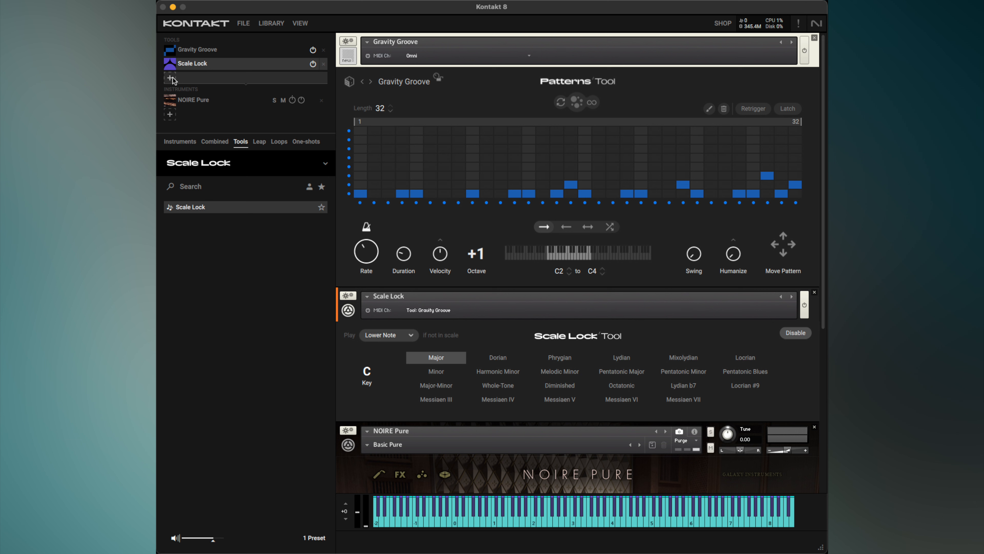
Step: Add the Chord Builder tool and place it between Gravity Groove and Scale Lock in the tool chain
left_click(240, 141)
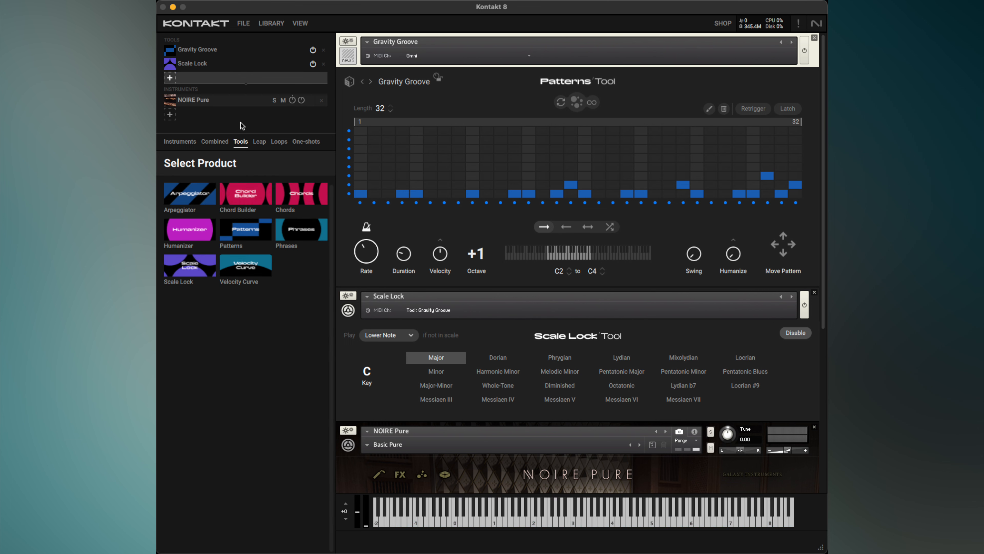
left_click(241, 204)
left_click_drag(248, 91, 203, 65)
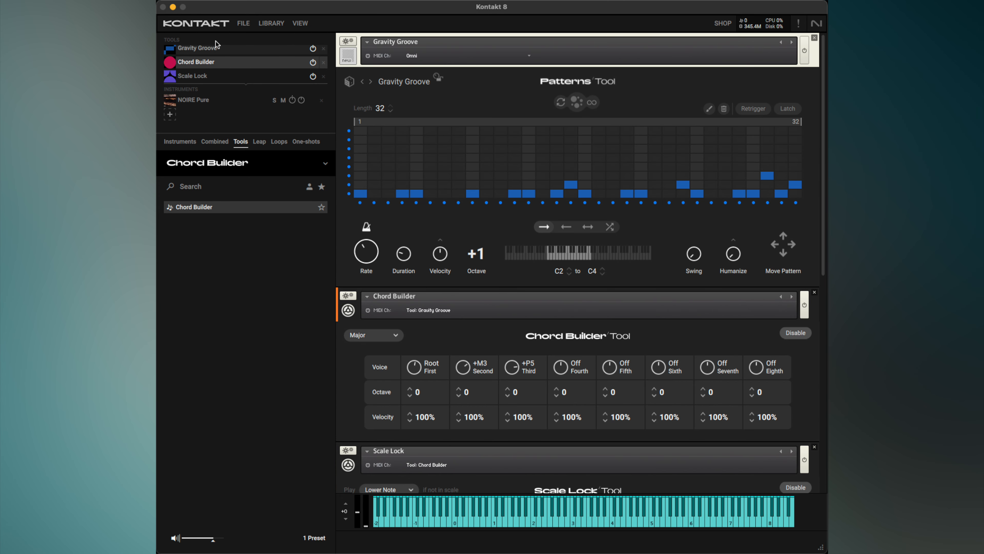
scroll(213, 50, "up", 1)
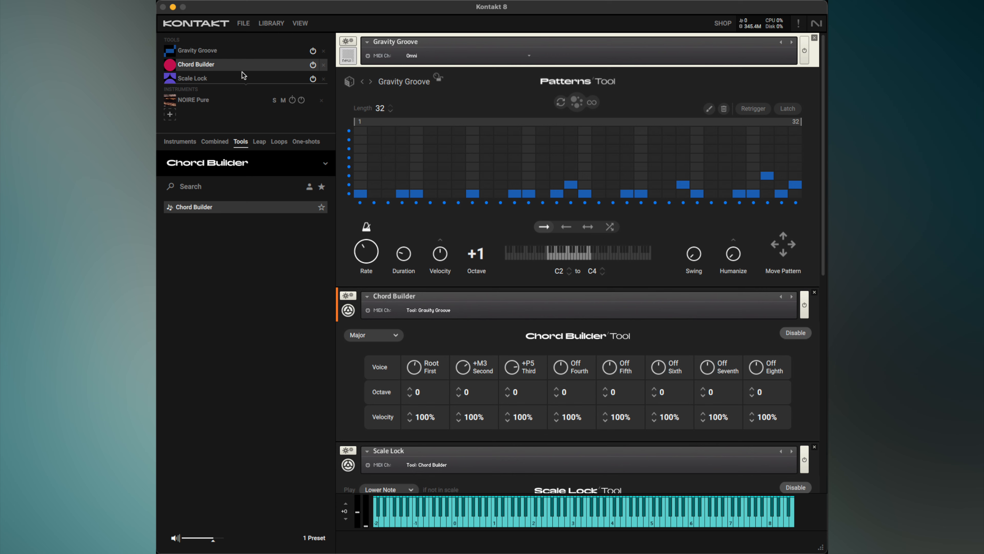